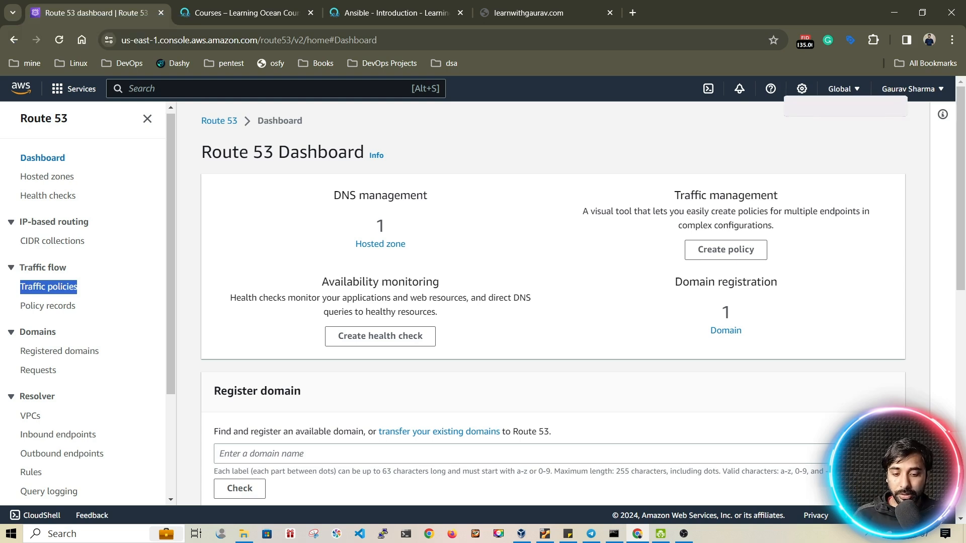
- Create a traffic policy named policyone and proceed to its visual editor
left_click(45, 293)
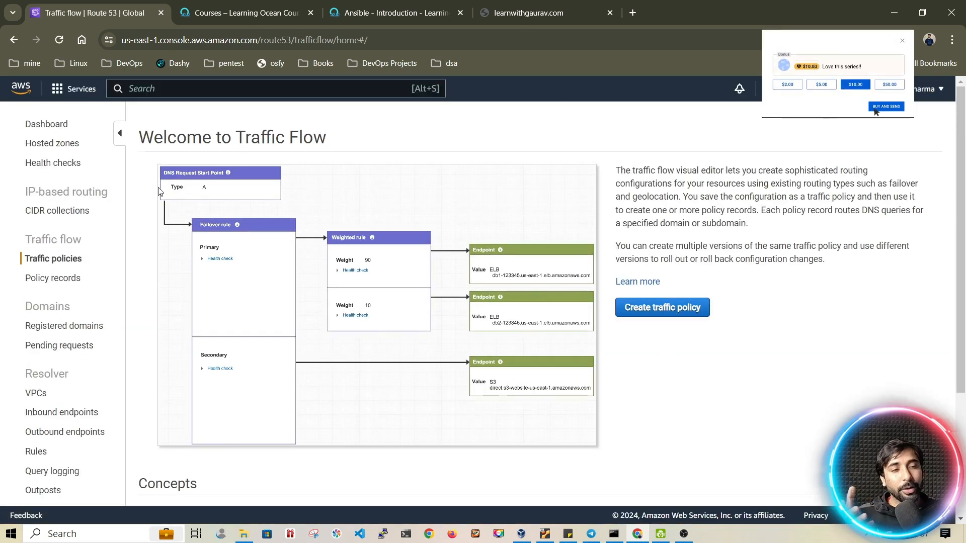
left_click(651, 320)
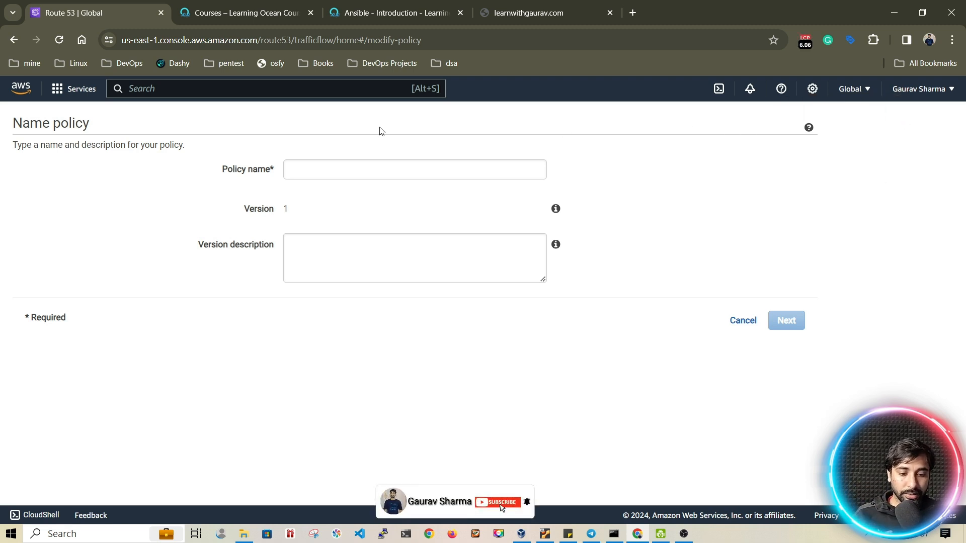
left_click(321, 174)
type("policyone")
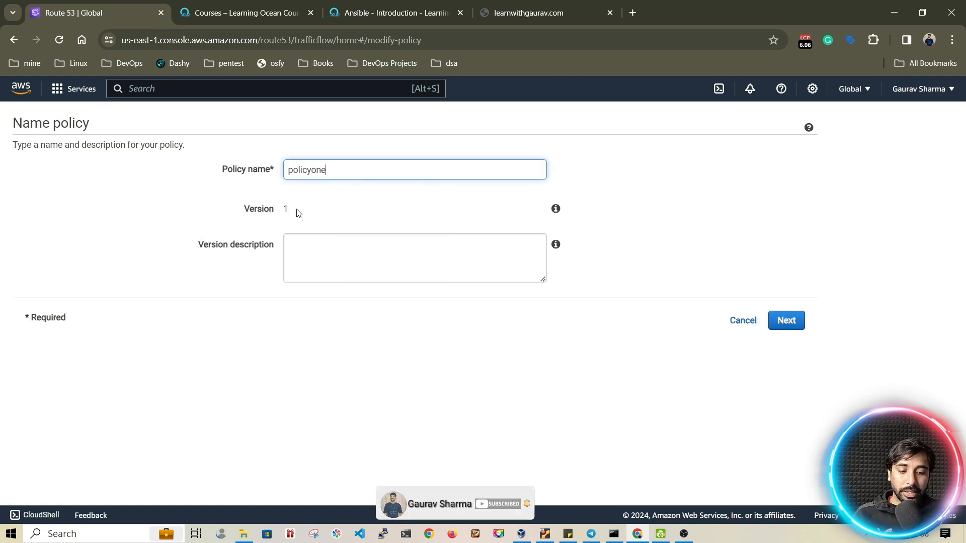
left_click_drag(299, 212, 239, 212)
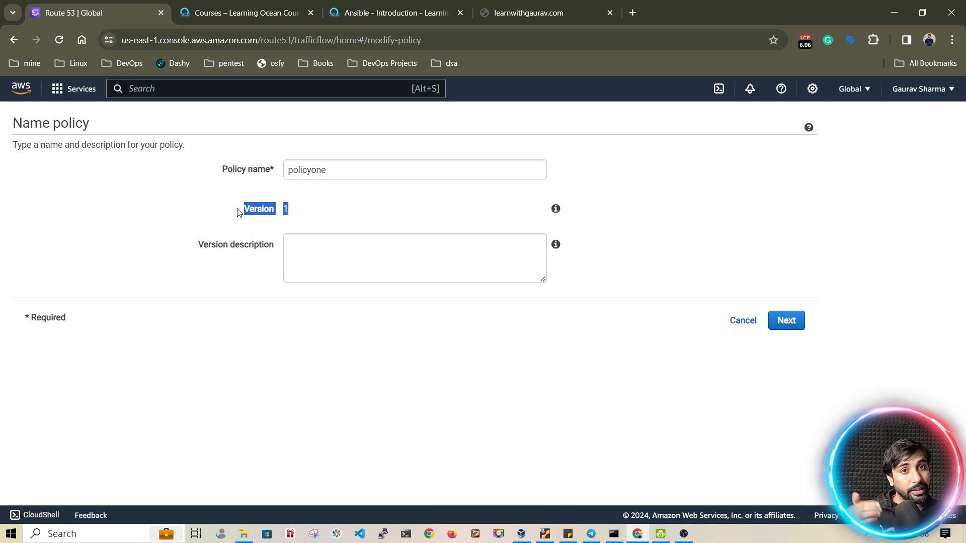
left_click(788, 322)
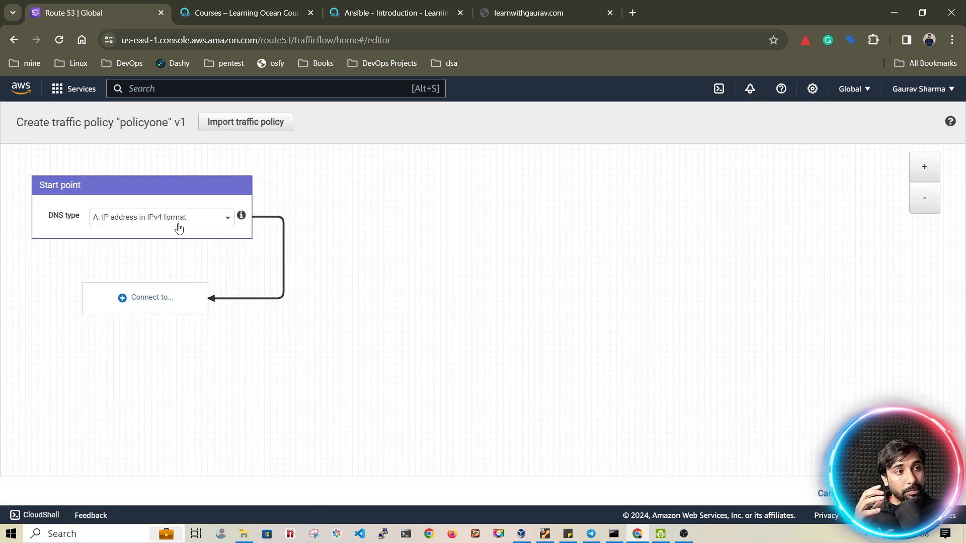
- Set the start point's DNS type to A: IP address in IPv4 format and connect it to a weighted rule
left_click(129, 223)
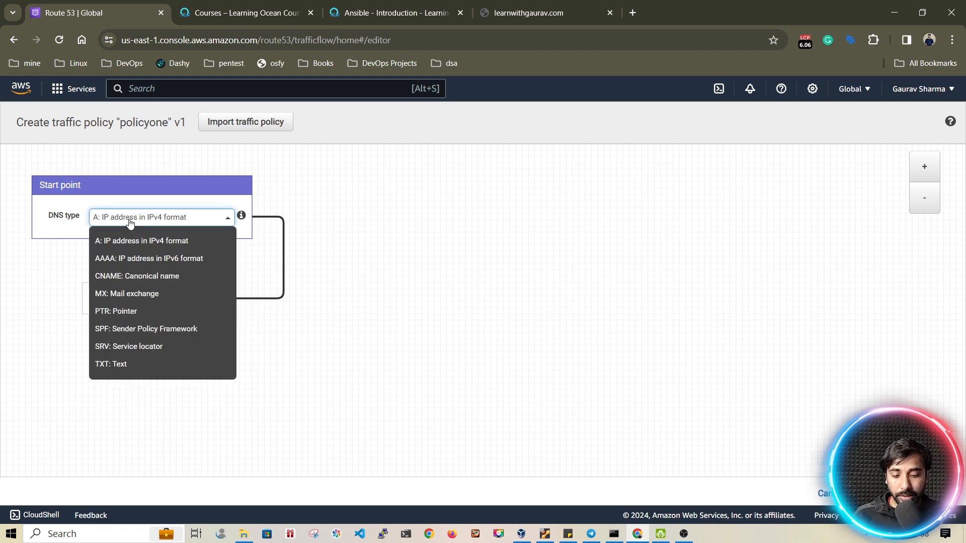
left_click(104, 244)
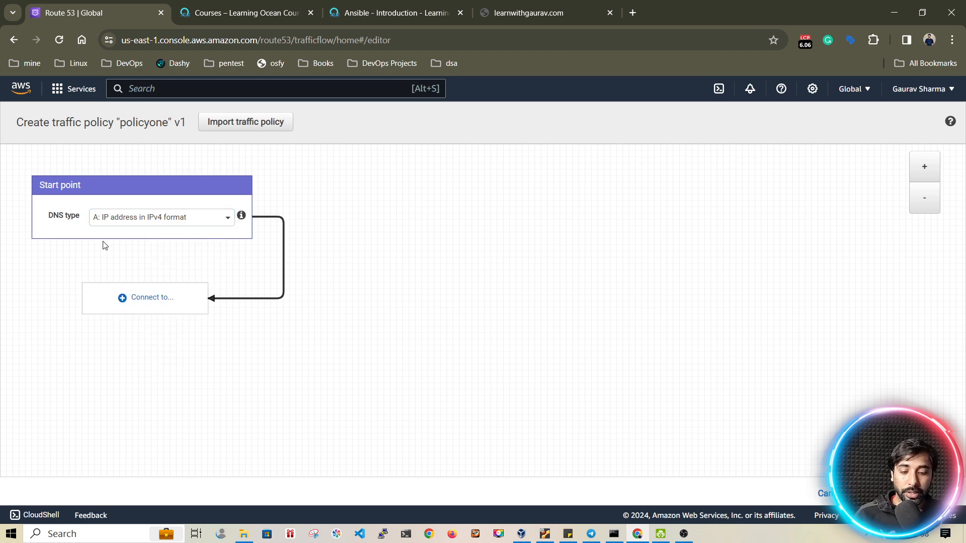
left_click(152, 298)
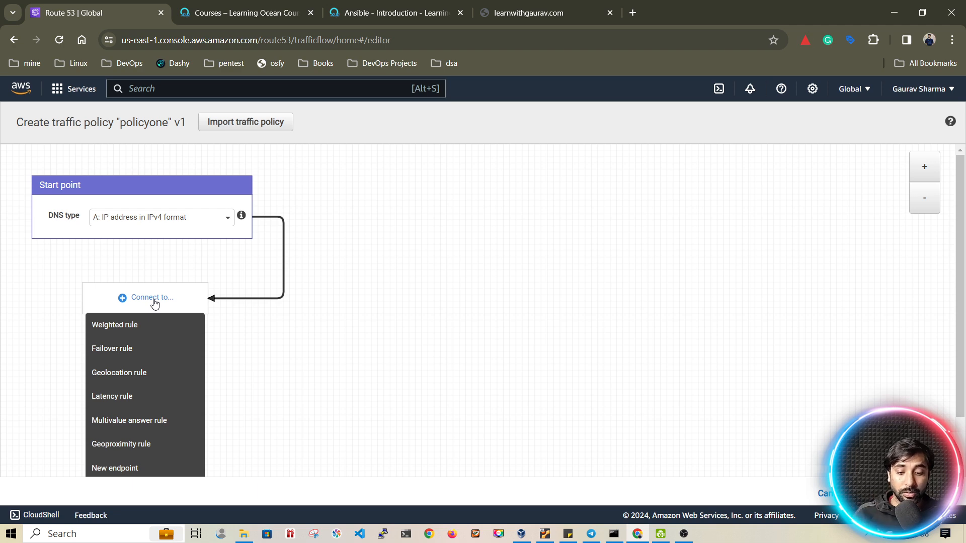
left_click(134, 326)
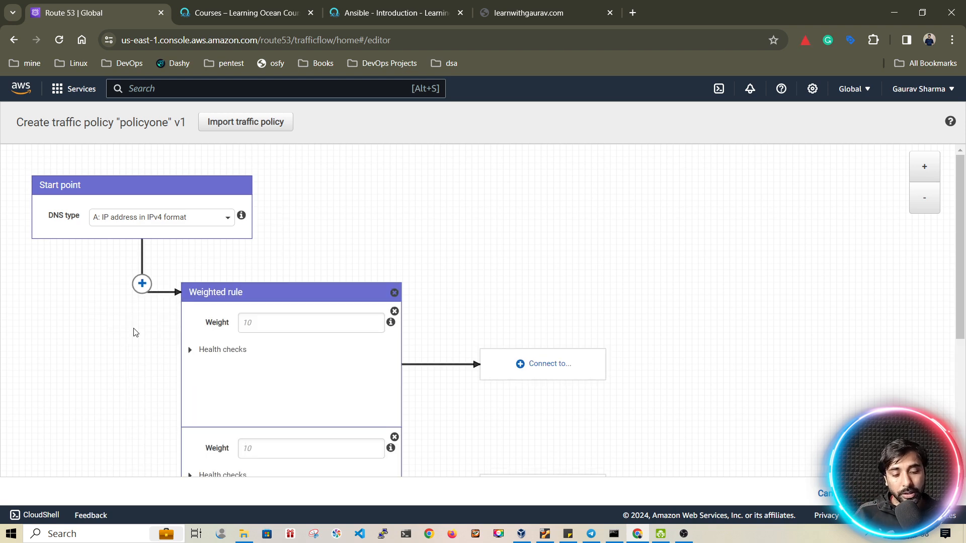
- Set the weighted rule's first weight to 30 and its second weight to 70
scroll(384, 221, "down", 3)
left_click(278, 193)
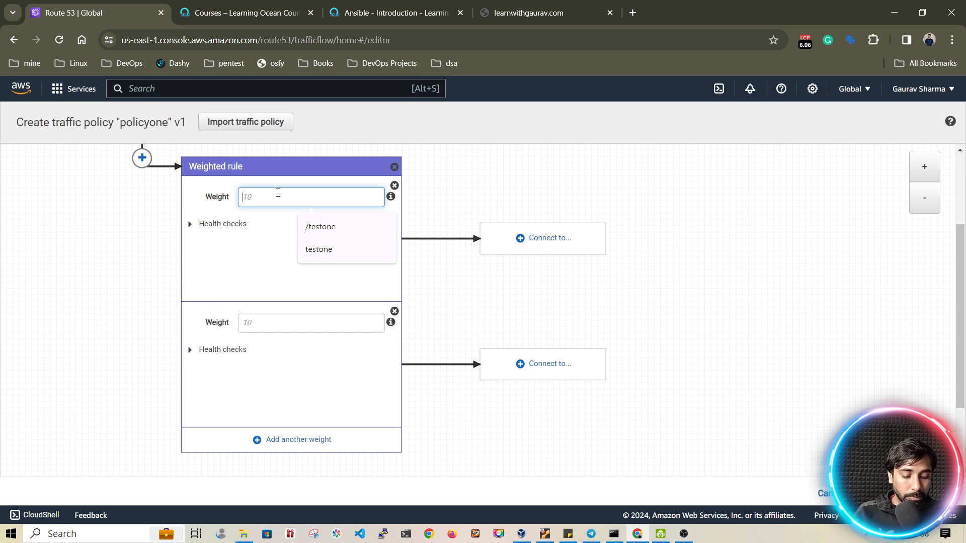
type("30")
left_click(277, 323)
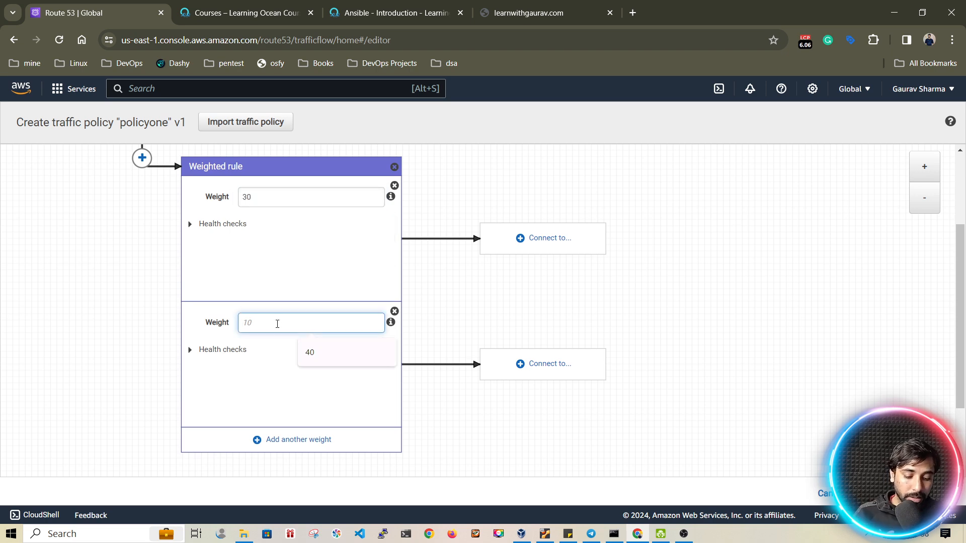
type("70")
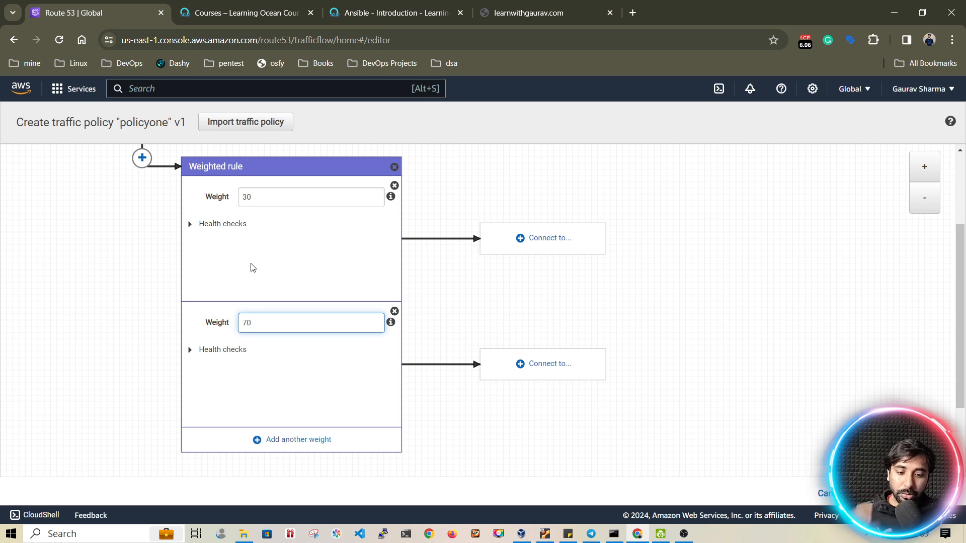
- Change the weighted rule's first weight to 10 and its second weight to 90
scroll(255, 435, "down", 1)
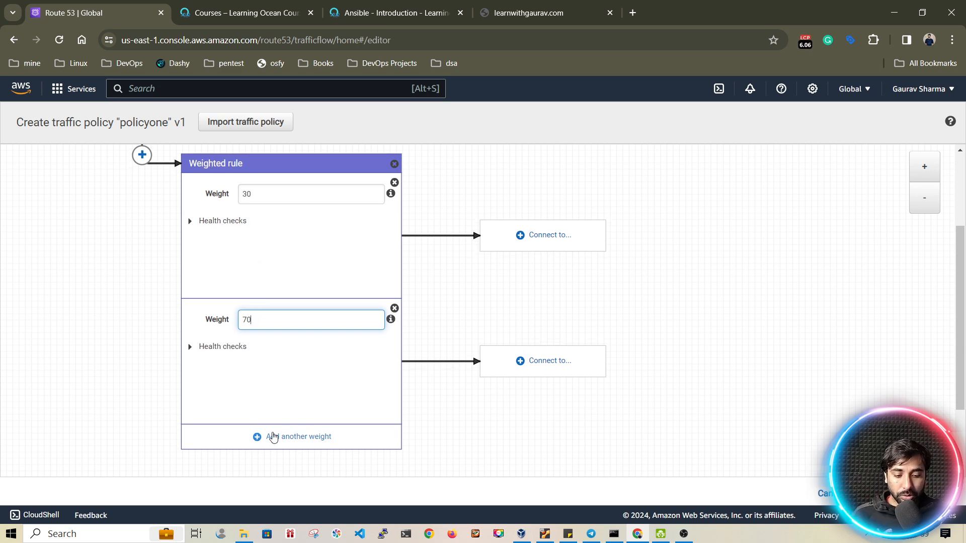
scroll(256, 196, "up", 1)
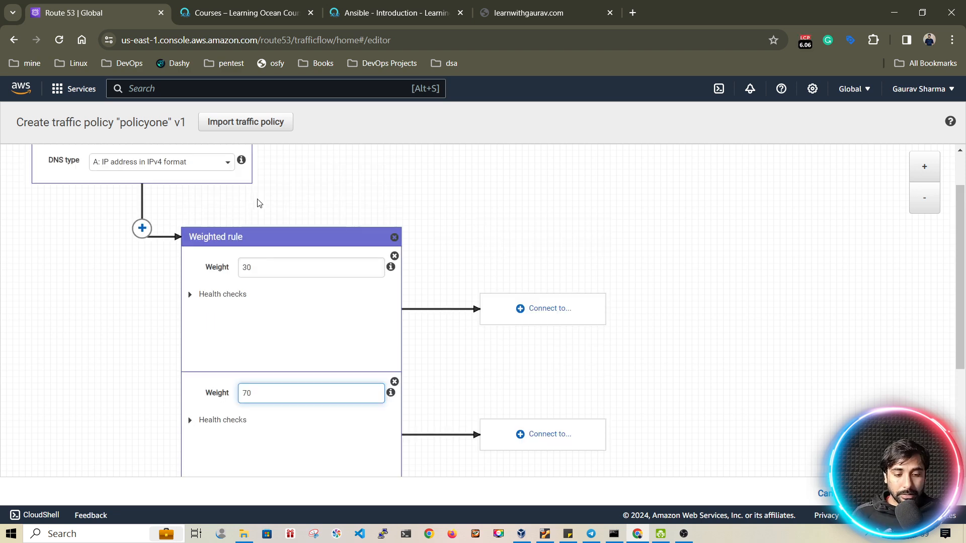
left_click_drag(265, 270, 186, 270)
type("10")
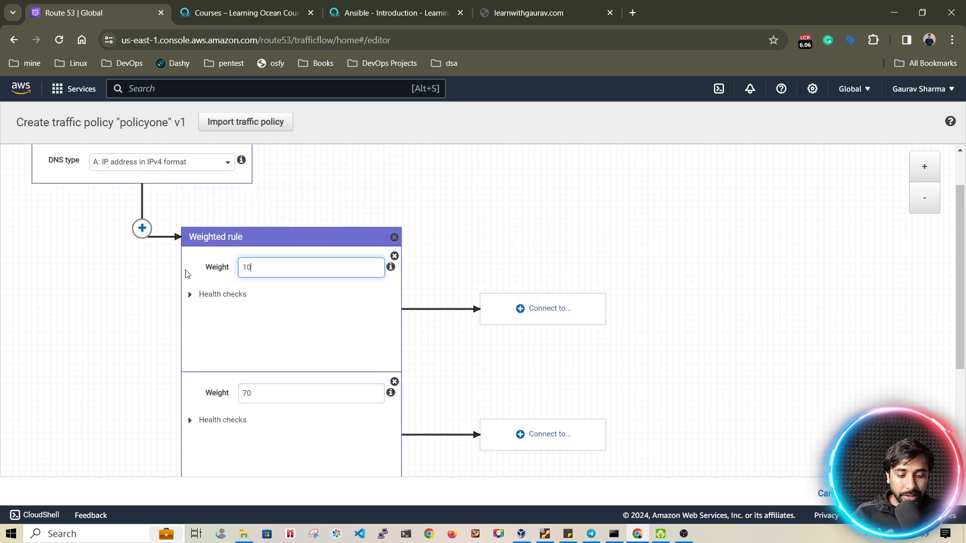
left_click_drag(253, 394, 197, 395)
type("90")
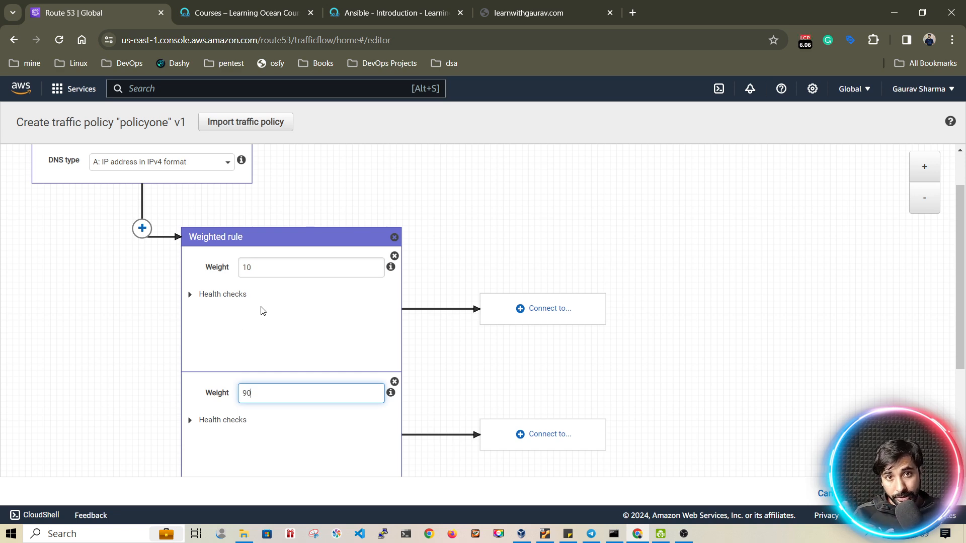
- Connect the weighted rule's 90 branch to a failover rule
scroll(262, 317, "down", 1)
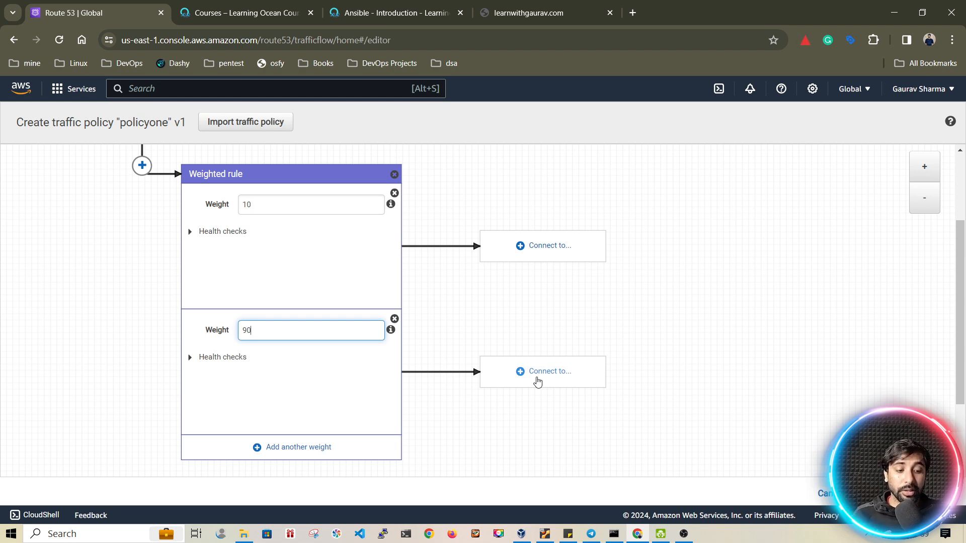
left_click(535, 373)
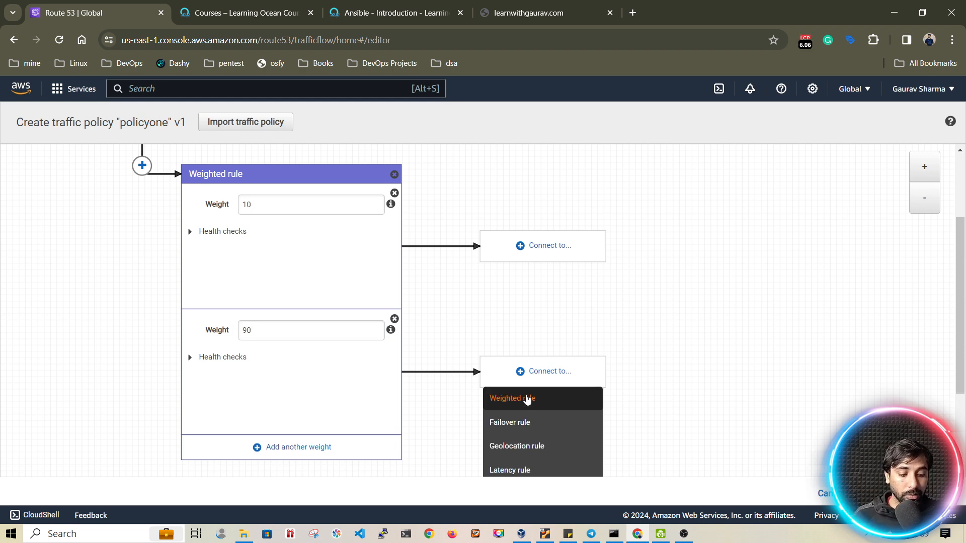
left_click(514, 423)
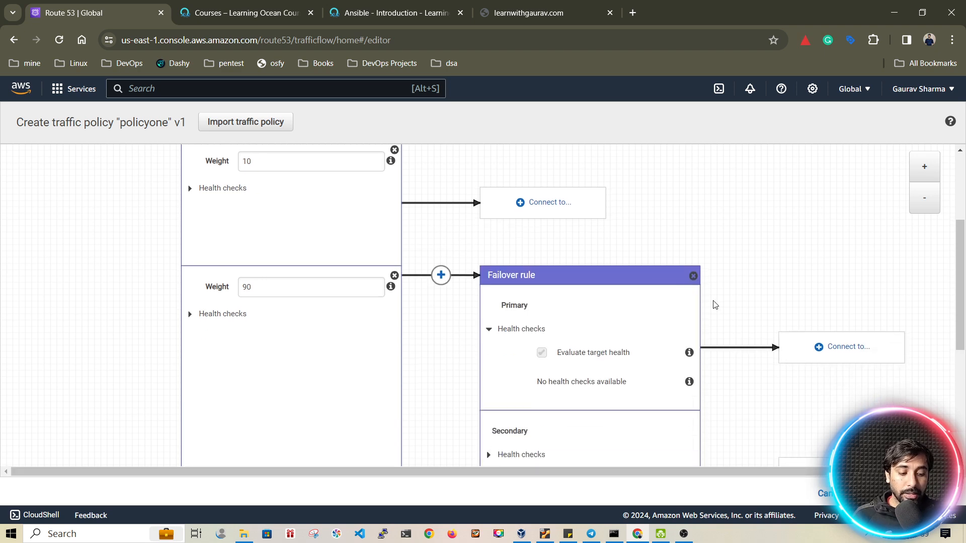
- Examine the health check options of the failover rule's primary and secondary branches and of the 90 weight
left_click(489, 248)
left_click(489, 248)
scroll(544, 238, "down", 1)
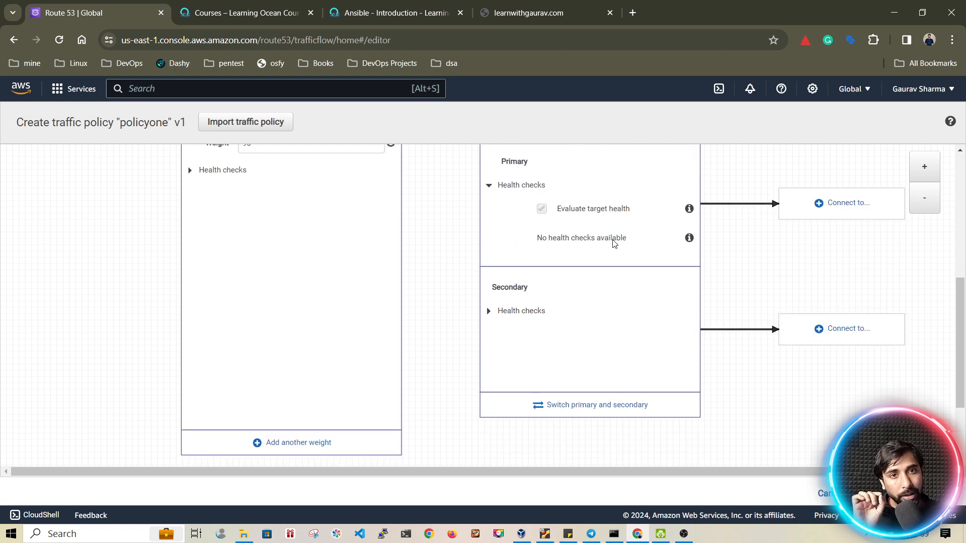
left_click(511, 311)
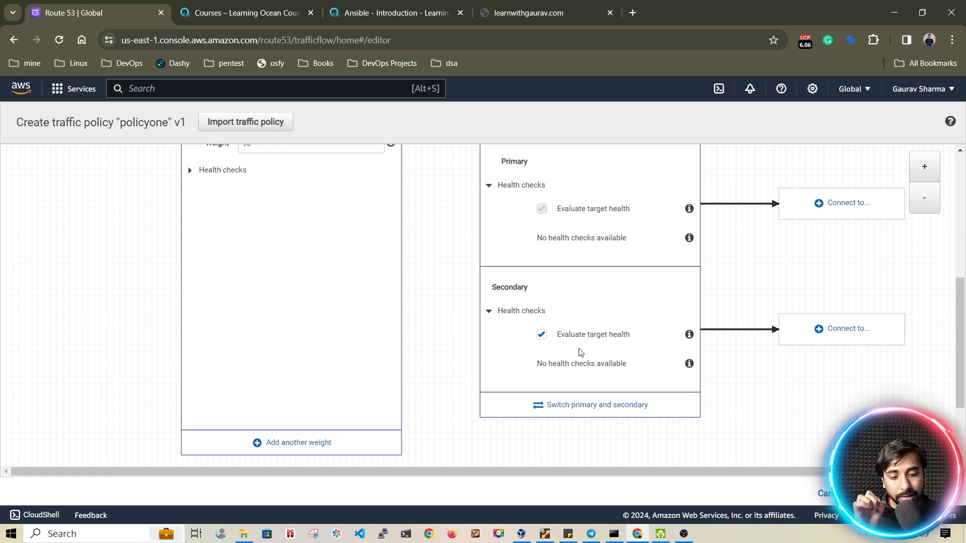
left_click(200, 175)
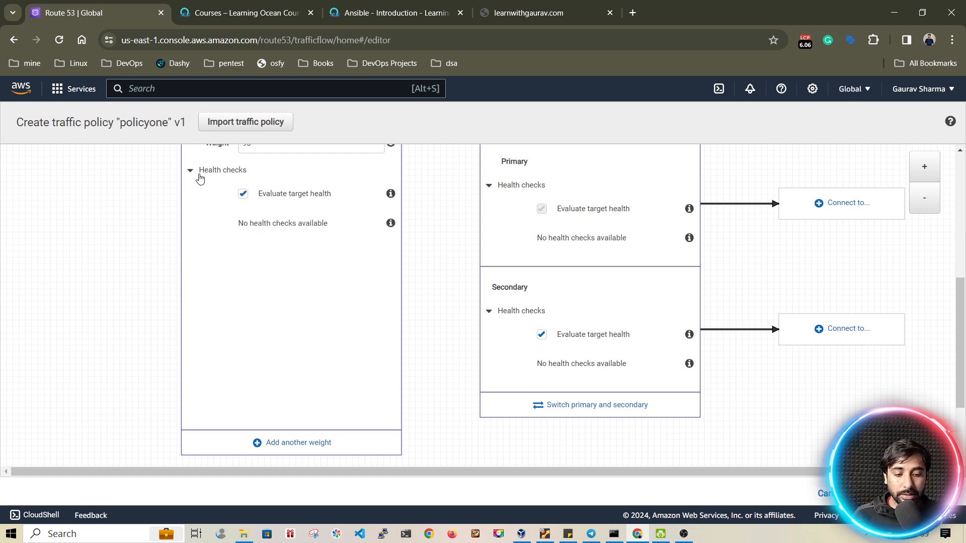
left_click(200, 175)
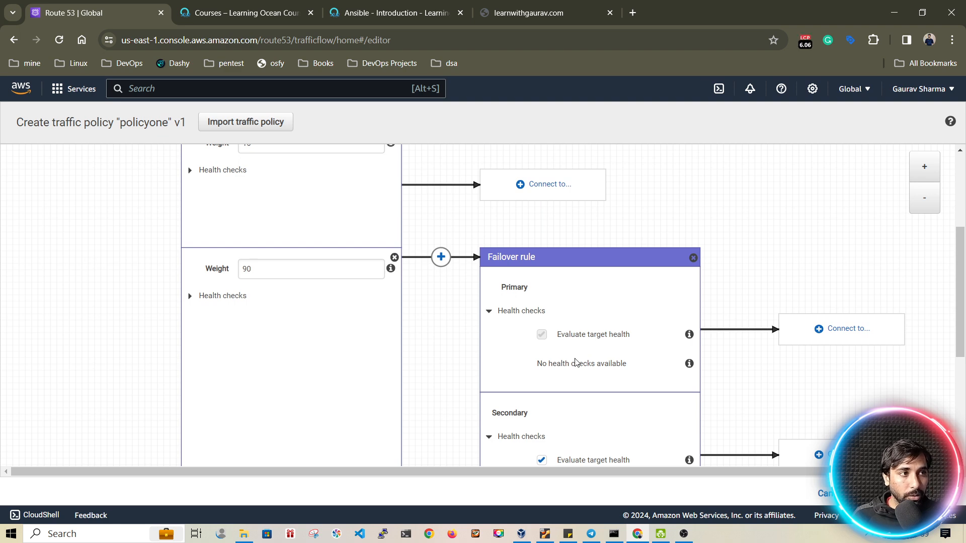
scroll(576, 362, "down", 3)
scroll(561, 266, "up", 1)
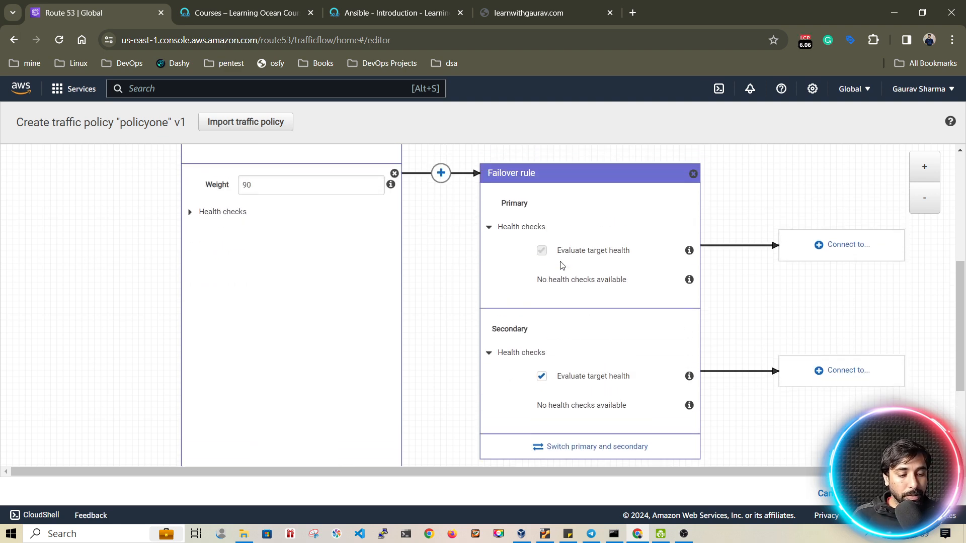
scroll(561, 266, "up", 1)
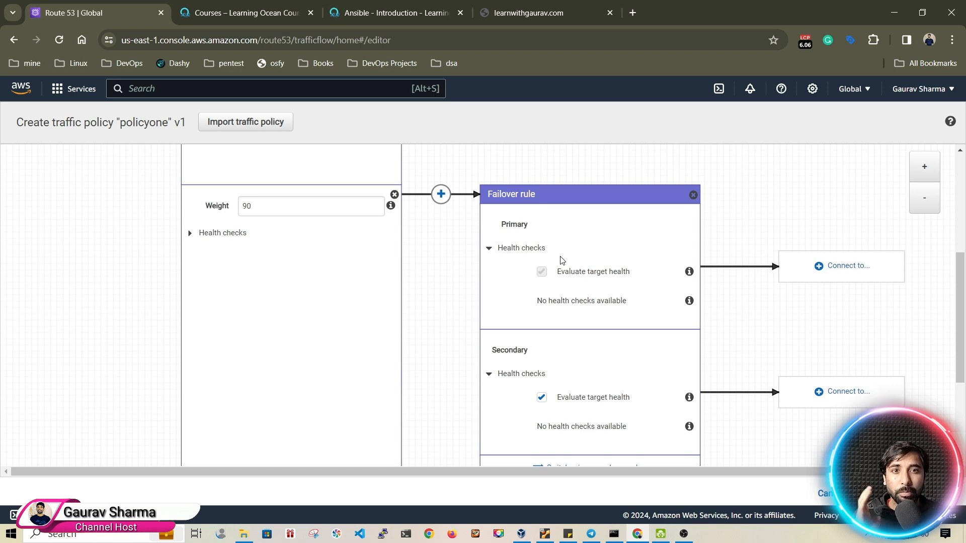
scroll(429, 148, "up", 2)
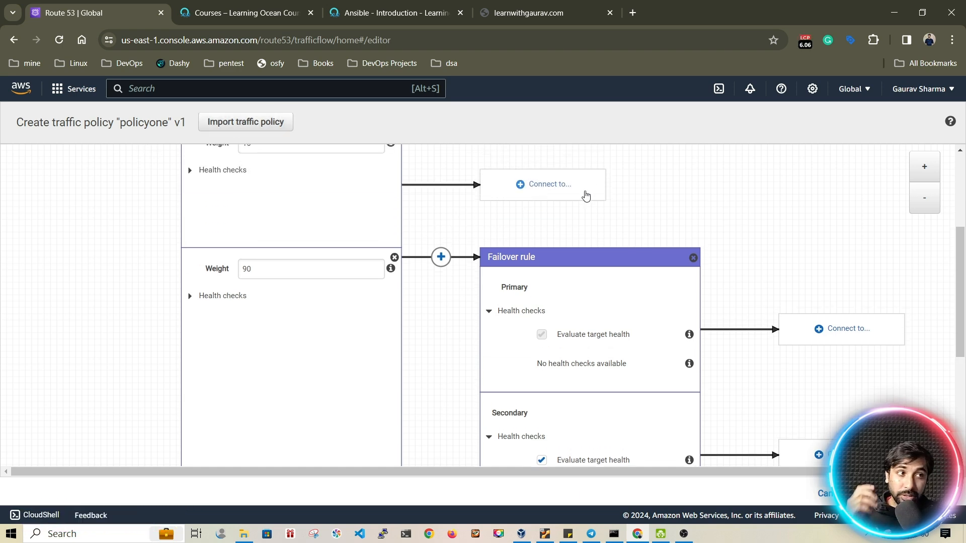
scroll(584, 198, "up", 1)
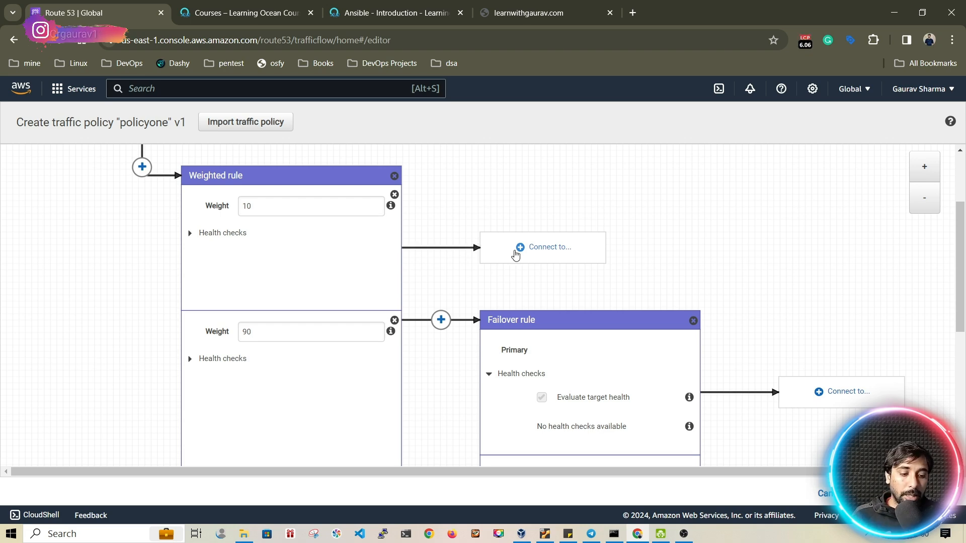
scroll(516, 255, "down", 4)
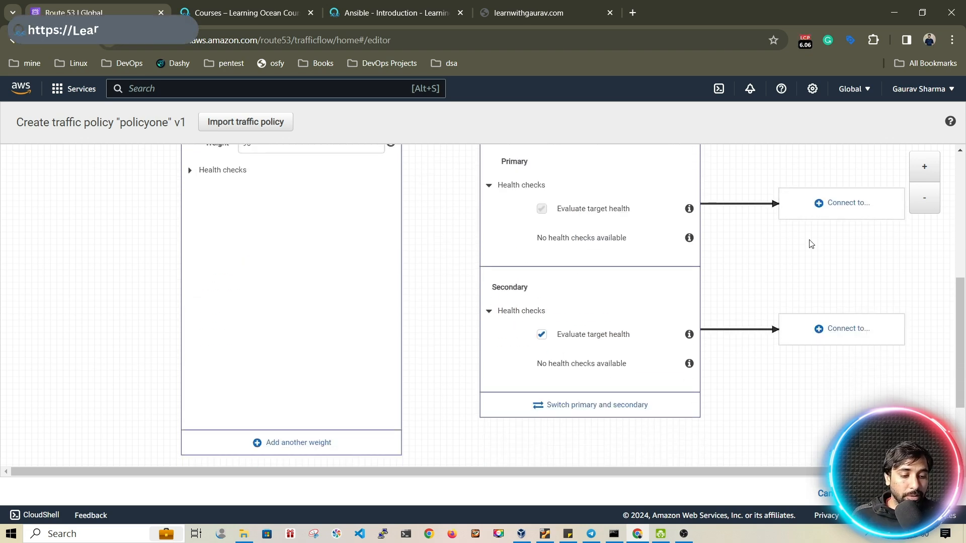
- Connect the failover rule's primary branch to a new endpoint of type Value with the value 1.1.1.1
left_click(825, 206)
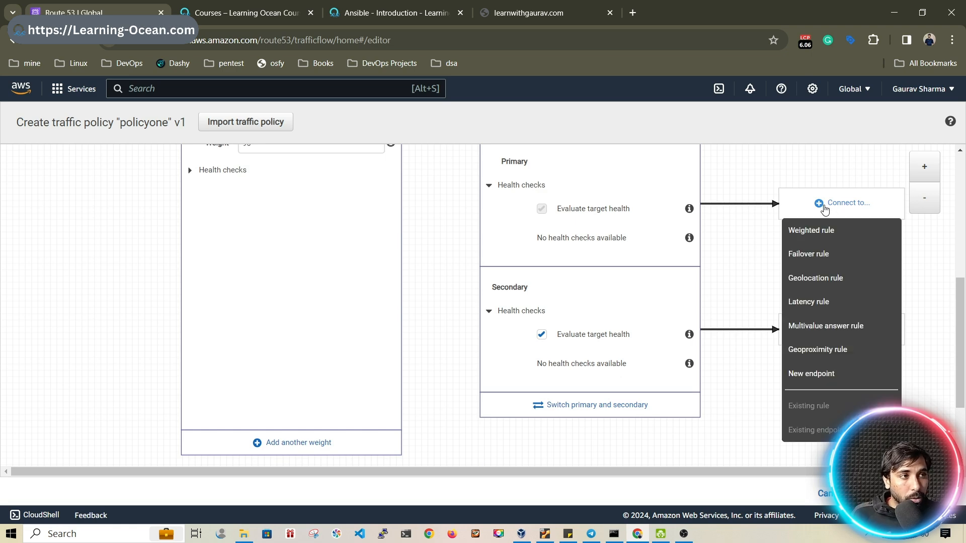
left_click(822, 214)
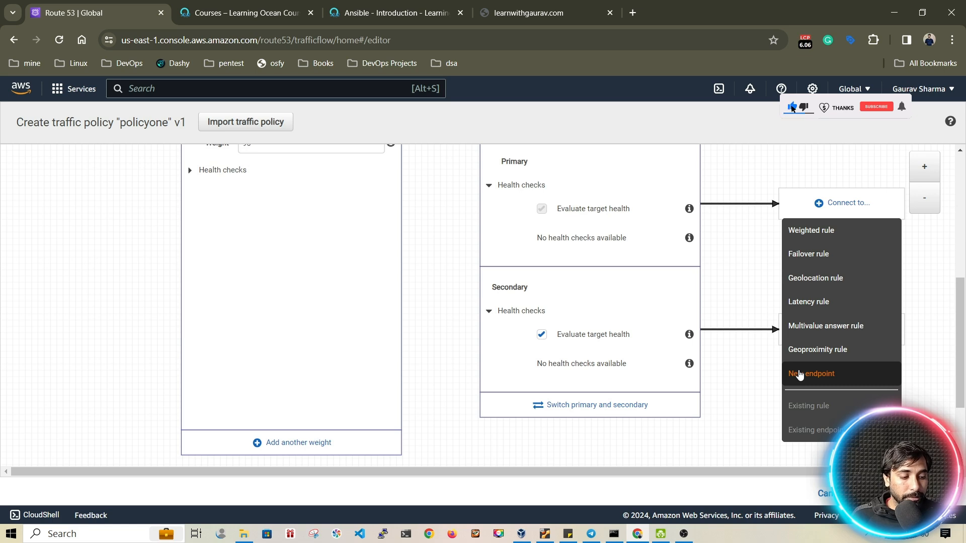
left_click(800, 375)
left_click_drag(680, 473, 804, 472)
left_click(731, 184)
left_click(729, 184)
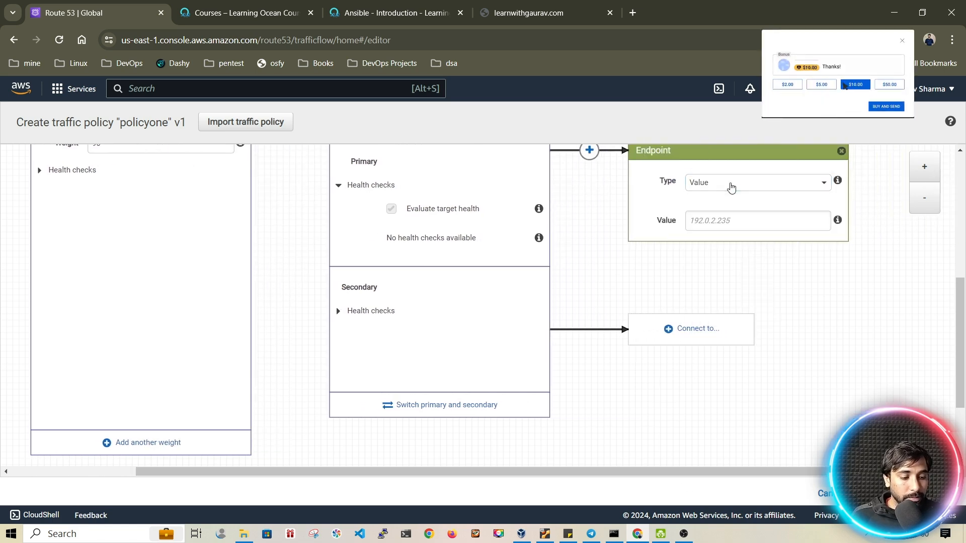
left_click(718, 185)
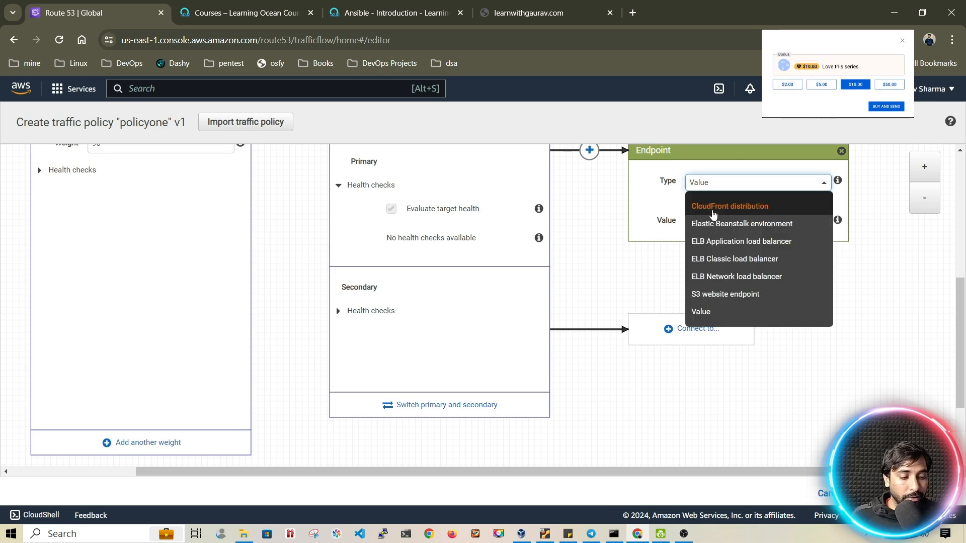
left_click(706, 313)
left_click(712, 221)
type("1.1.1.1")
- Connect the failover rule's secondary branch to a new endpoint with the value 2.2.2.2
left_click(674, 328)
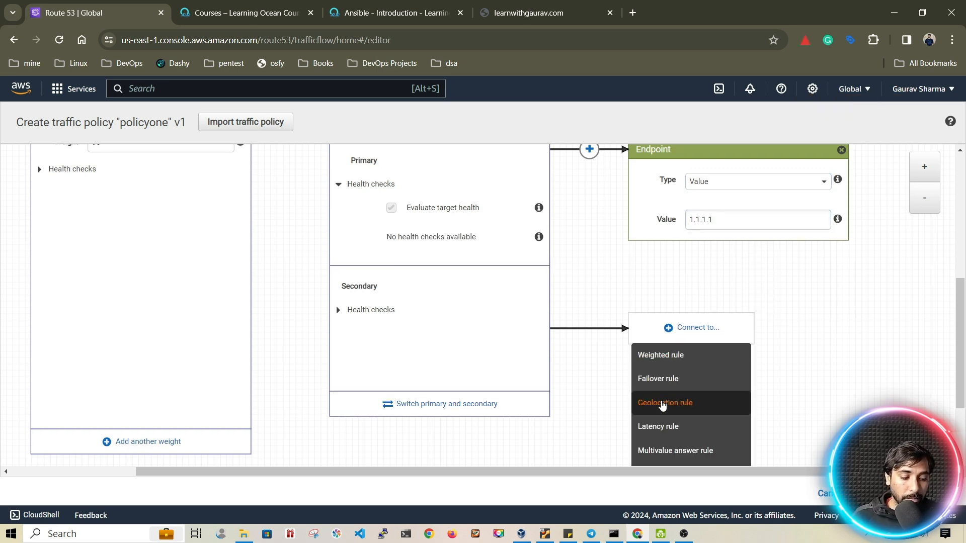
scroll(662, 406, "down", 2)
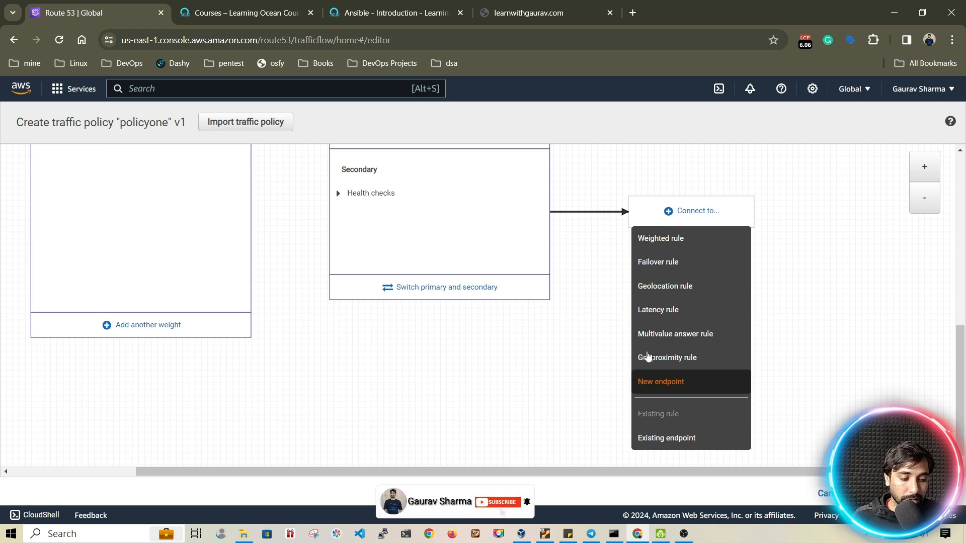
left_click(654, 381)
left_click(704, 227)
type("2.2.2.2")
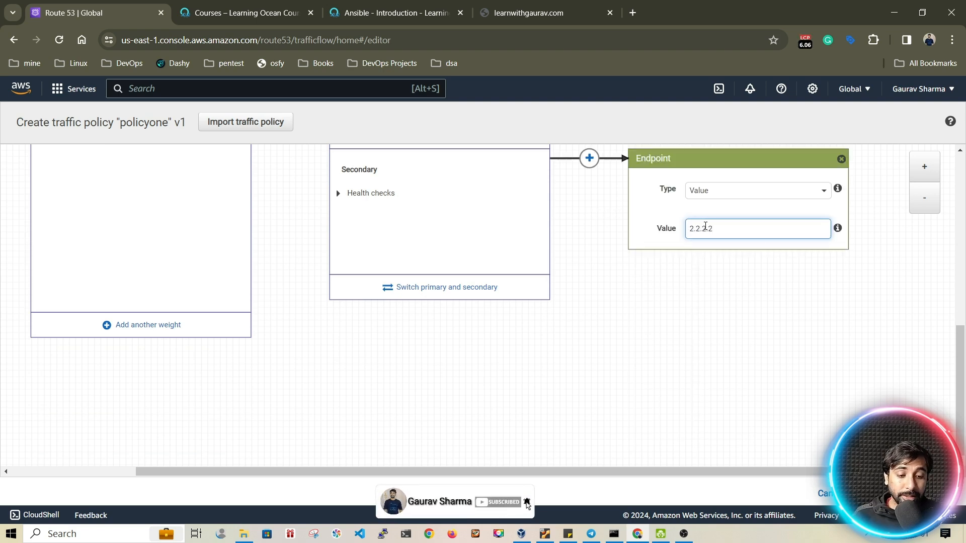
- Connect the weighted rule's 10 branch to a new endpoint with the value 3.3.3.3 and try to create the traffic policy
scroll(350, 222, "up", 5)
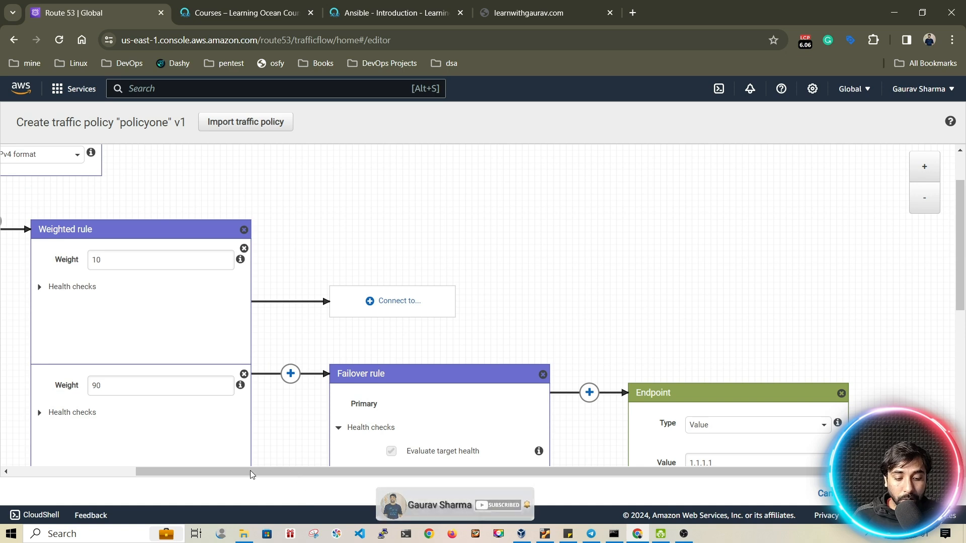
left_click_drag(294, 475, 169, 475)
left_click(542, 302)
scroll(531, 241, "down", 1)
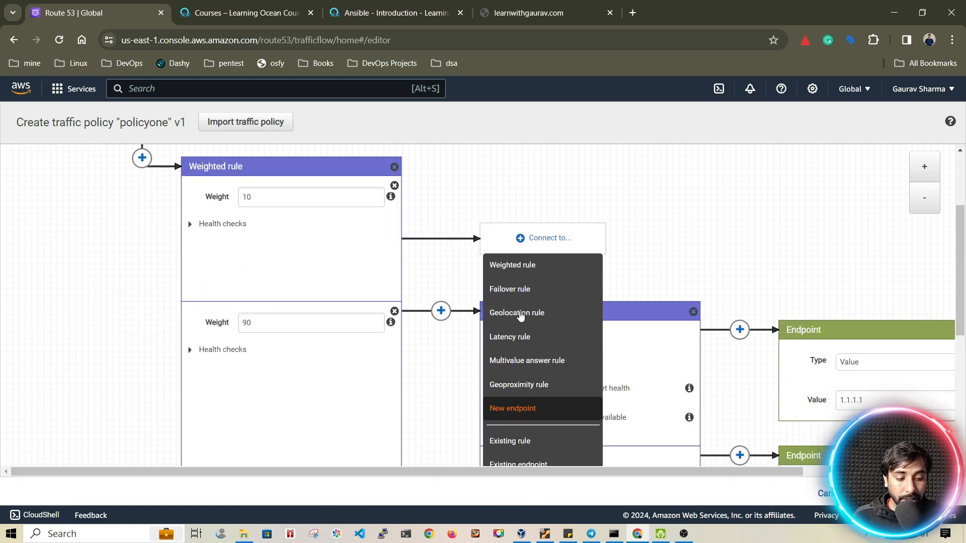
left_click(532, 410)
left_click(853, 255)
type("3.3.3.3")
key("Return")
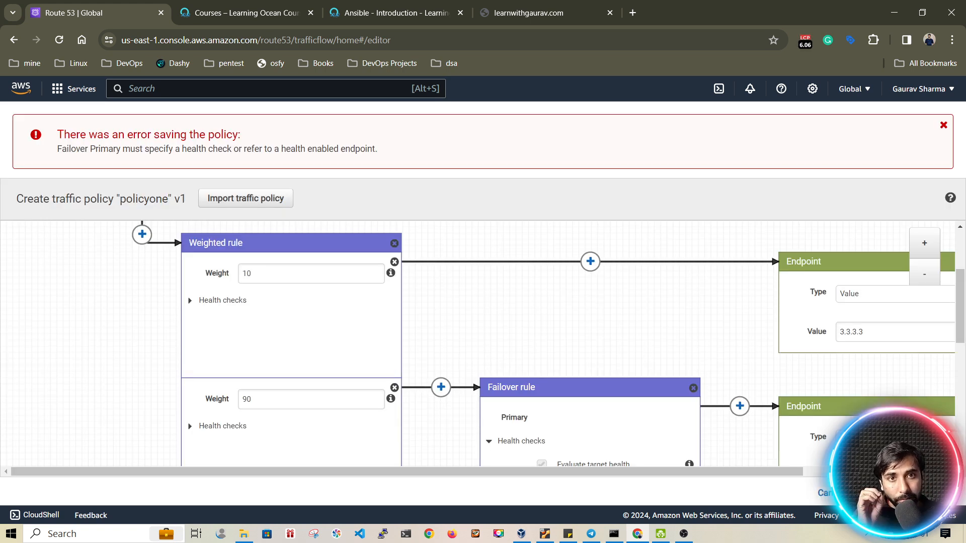
- Remove the failover rule and its endpoints from the weighted rule's 90 branch
left_click_drag(84, 151, 106, 152)
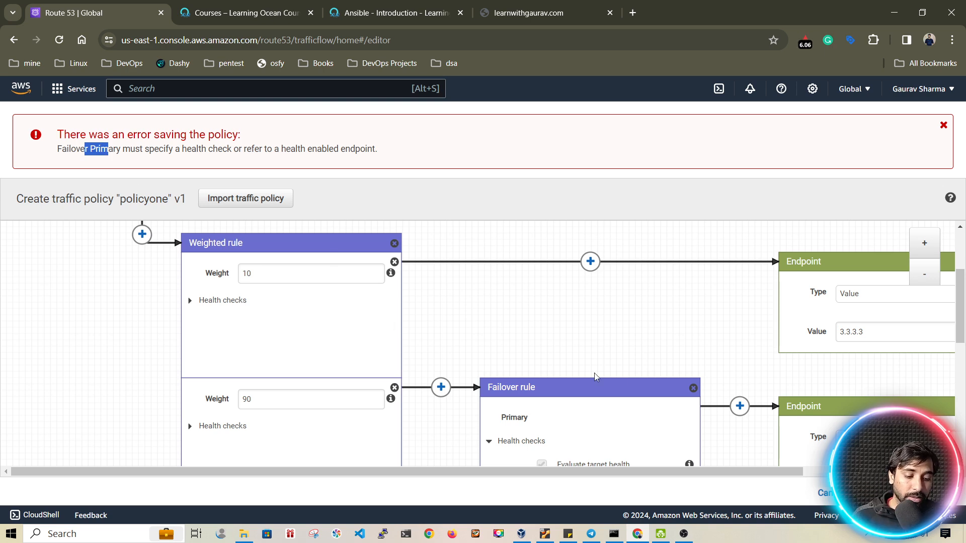
scroll(443, 387, "down", 5)
scroll(447, 303, "up", 2)
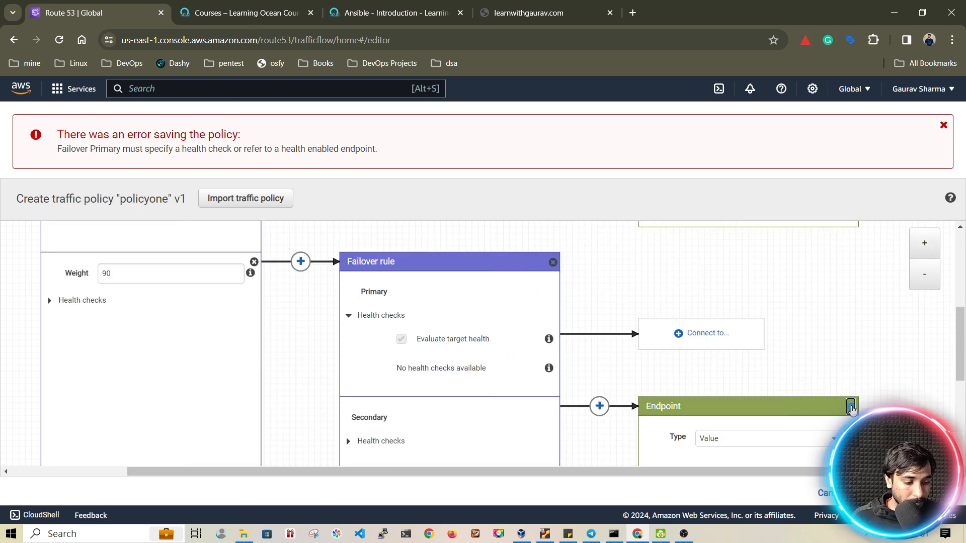
left_click(851, 407)
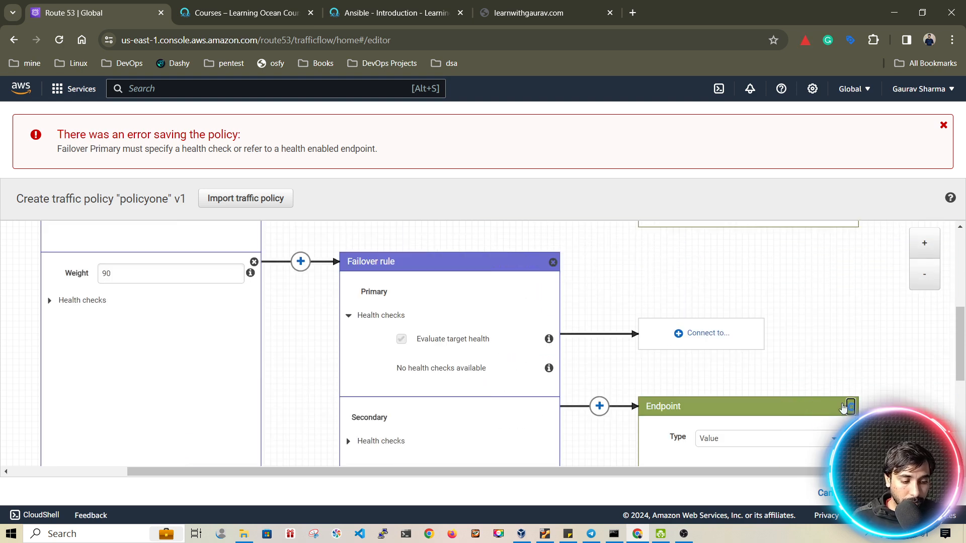
scroll(564, 330, "up", 1)
scroll(553, 324, "down", 1)
scroll(553, 324, "up", 1)
left_click(553, 324)
- Connect the weighted rule's 90 branch directly to a new endpoint of type Value with the value 6.6.6.6
scroll(494, 321, "down", 1)
scroll(494, 325, "up", 1)
scroll(503, 326, "down", 1)
left_click(520, 315)
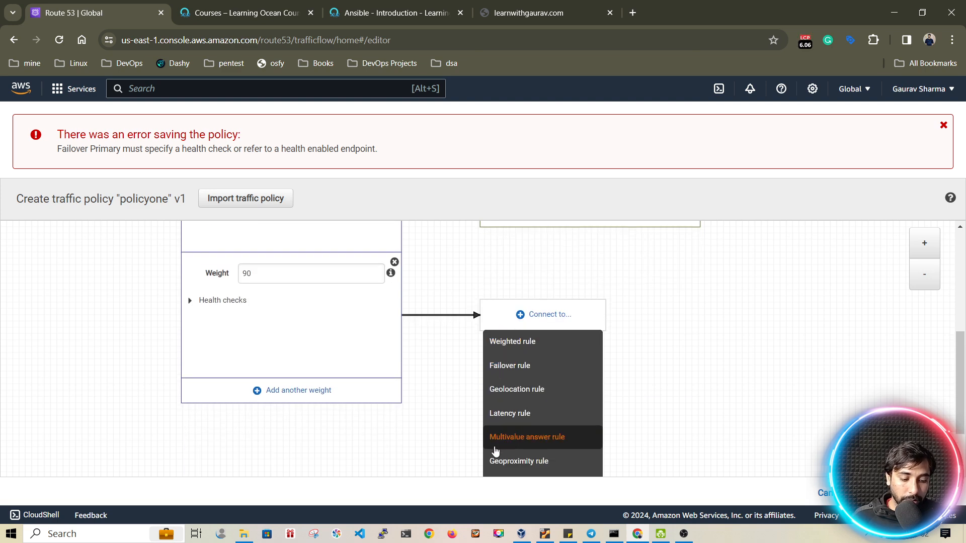
scroll(495, 435, "down", 1)
left_click(499, 424)
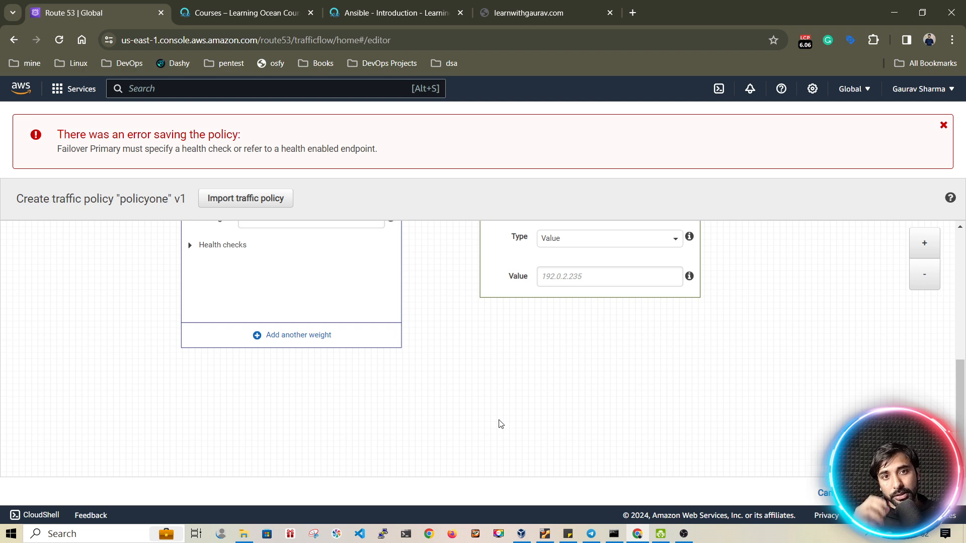
scroll(497, 400, "up", 1)
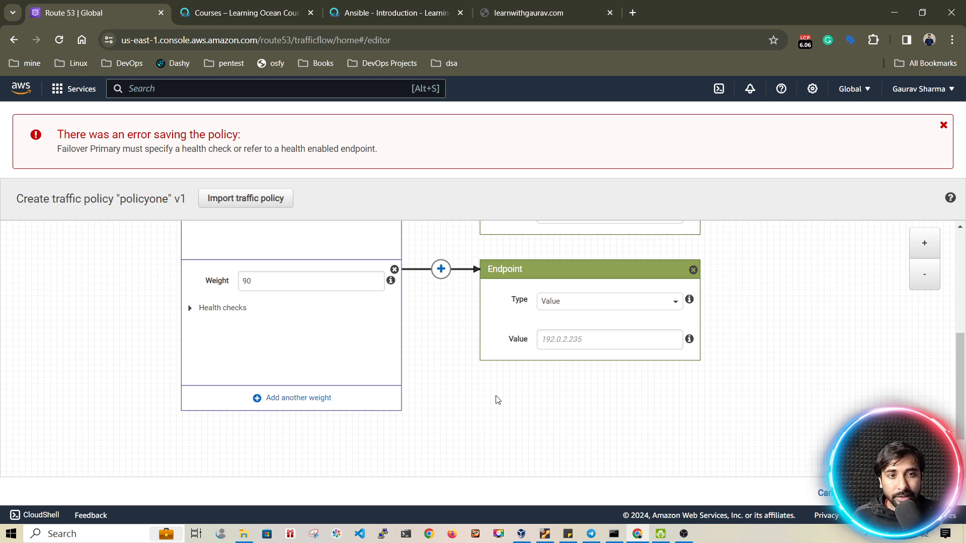
left_click(565, 339)
type("6.6.6.6")
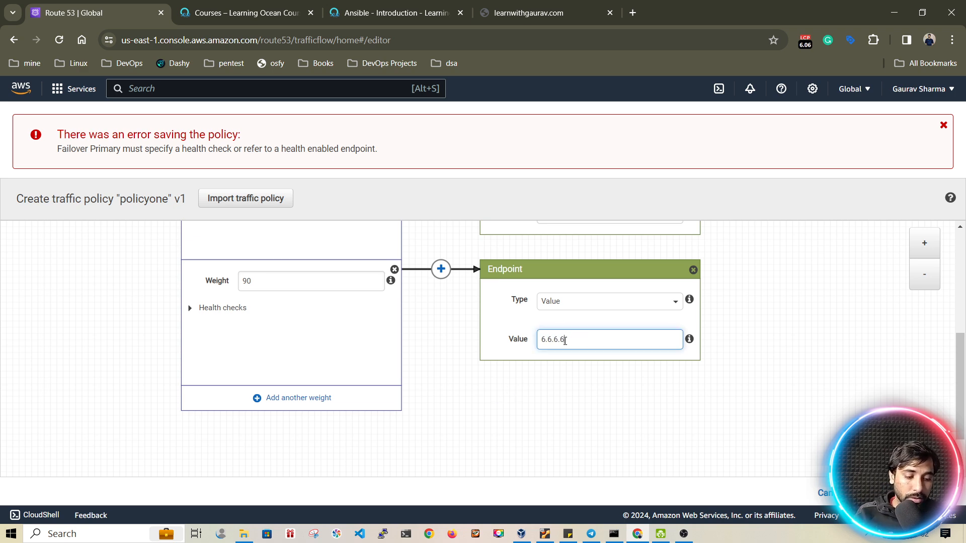
- Create the traffic policy policyone with the revised weighted rule
scroll(576, 406, "up", 2)
scroll(577, 406, "down", 3)
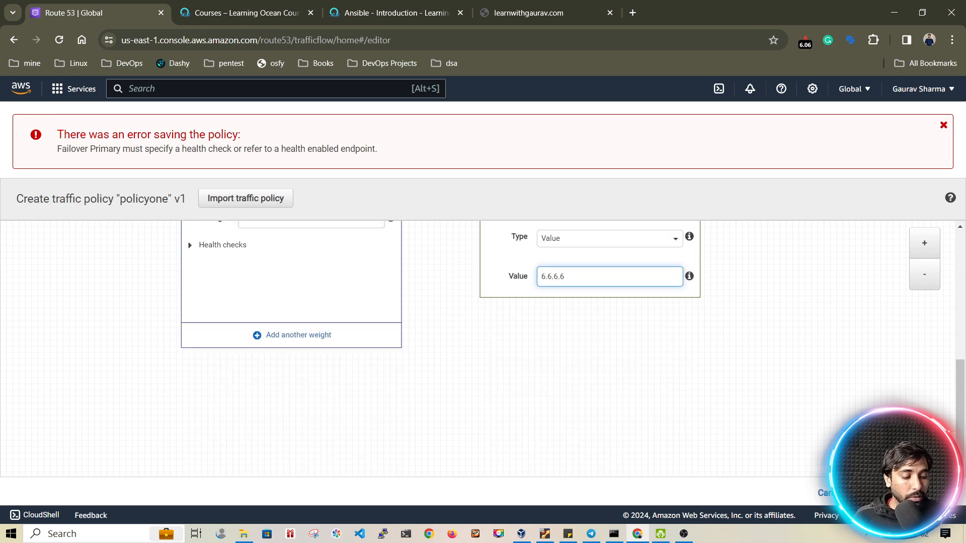
left_click(905, 493)
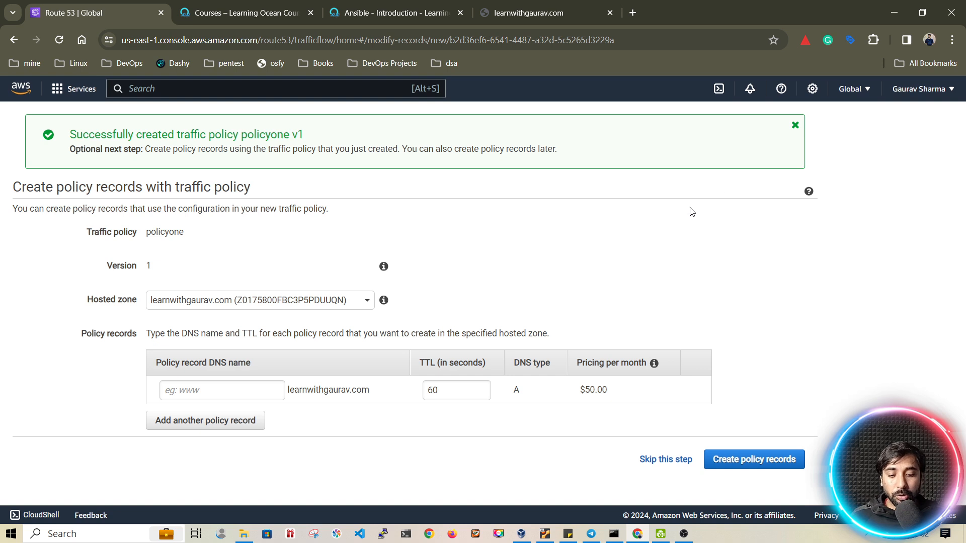
- Enter policyrule as the policy record's DNS name under learnwithgaurav.com and check the record's monthly pricing
left_click(200, 393)
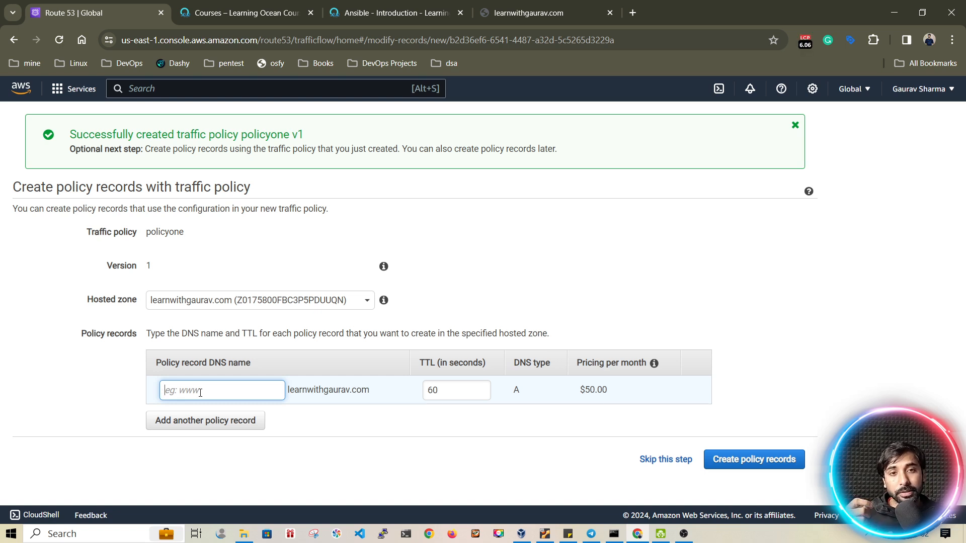
type("policyrule")
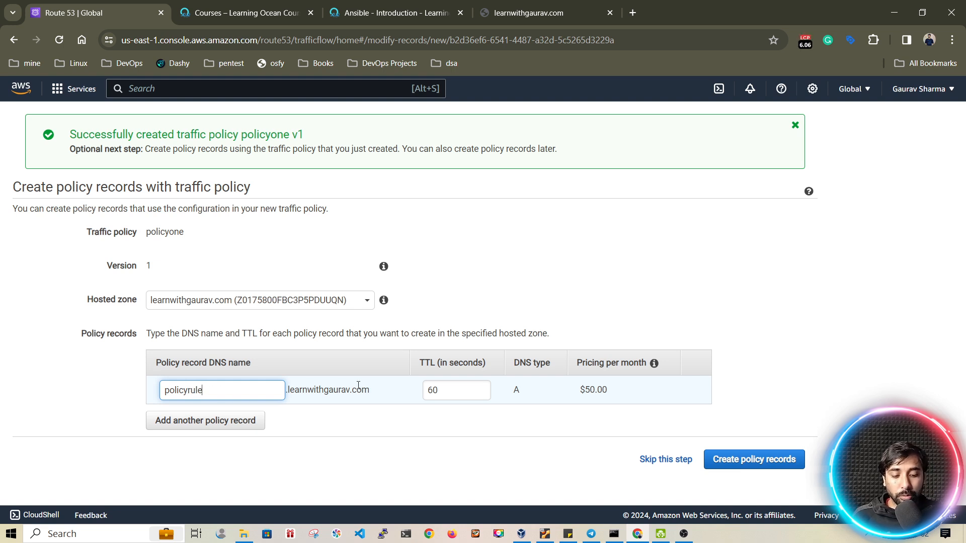
left_click_drag(373, 393, 137, 402)
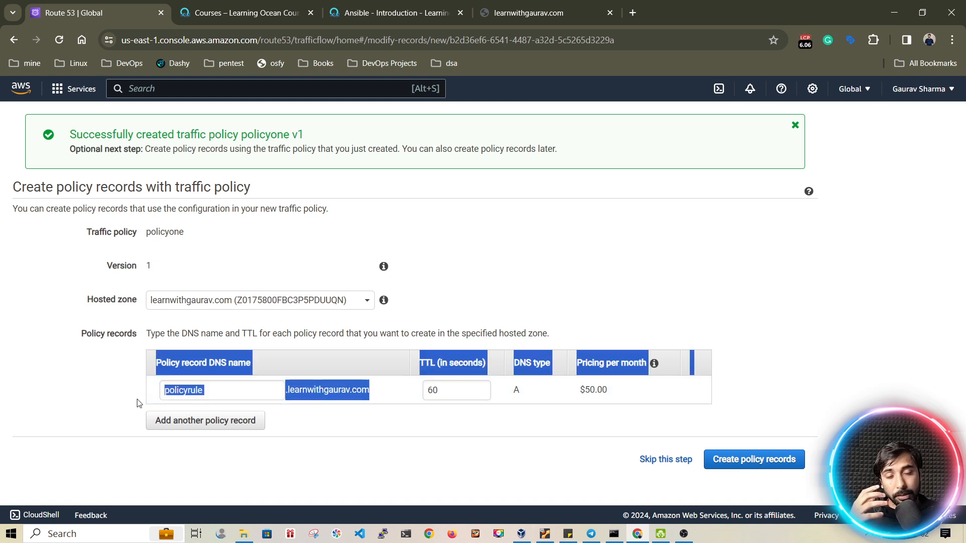
left_click(590, 393)
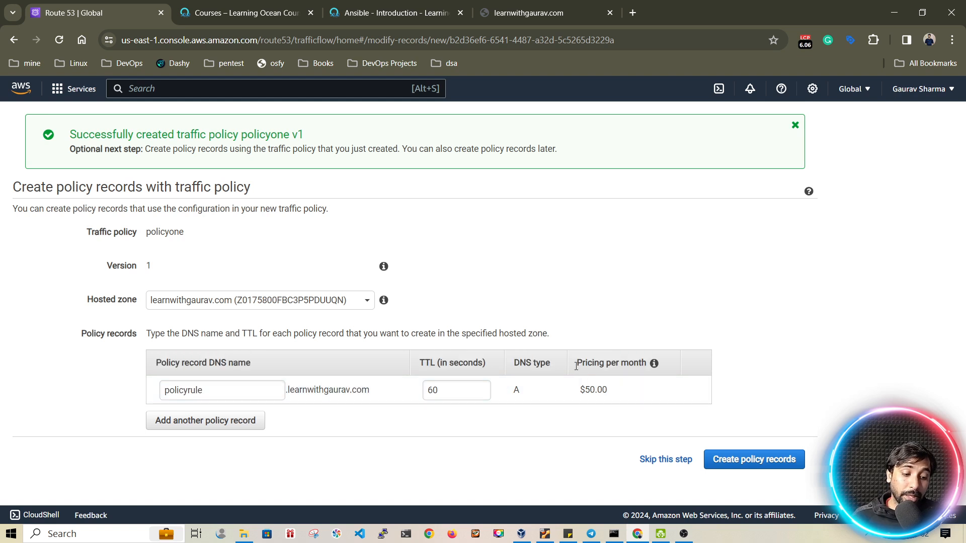
left_click_drag(577, 368, 610, 360)
left_click_drag(611, 394, 577, 400)
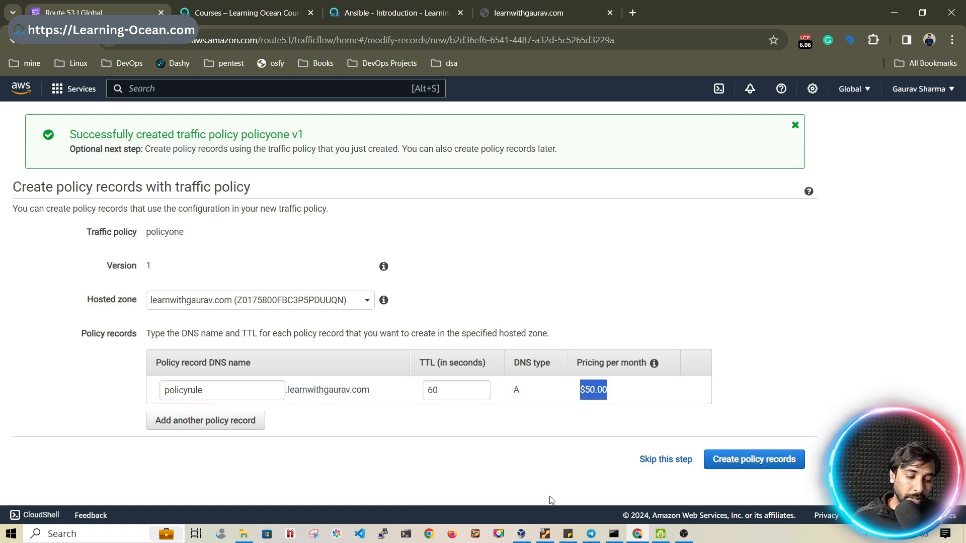
- Skip creating policy records and permanently delete version 1 of the traffic policy policyone
left_click(665, 459)
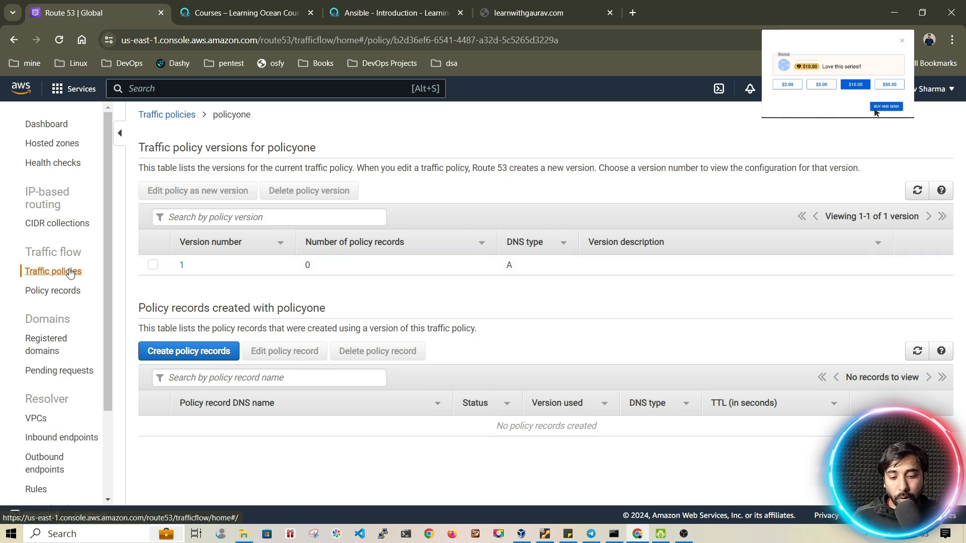
left_click(154, 266)
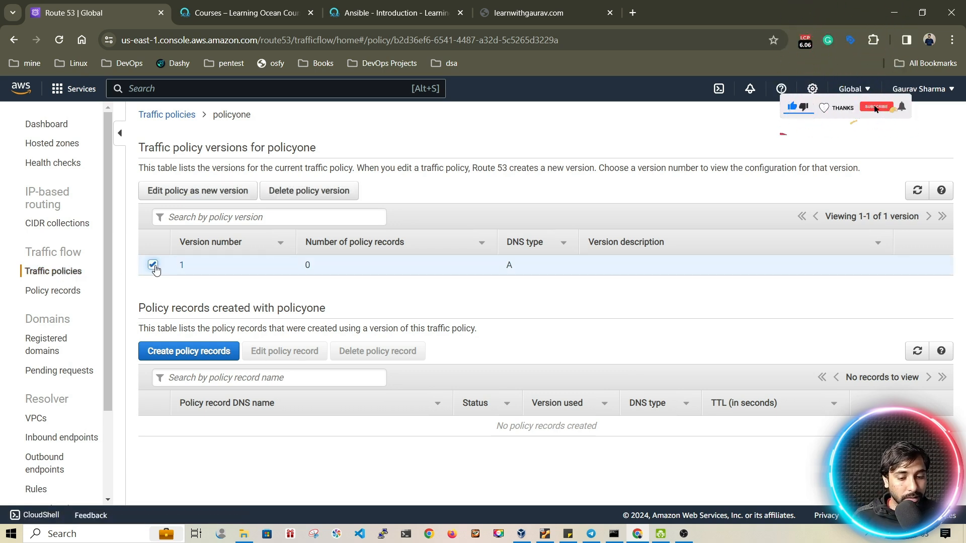
left_click(289, 196)
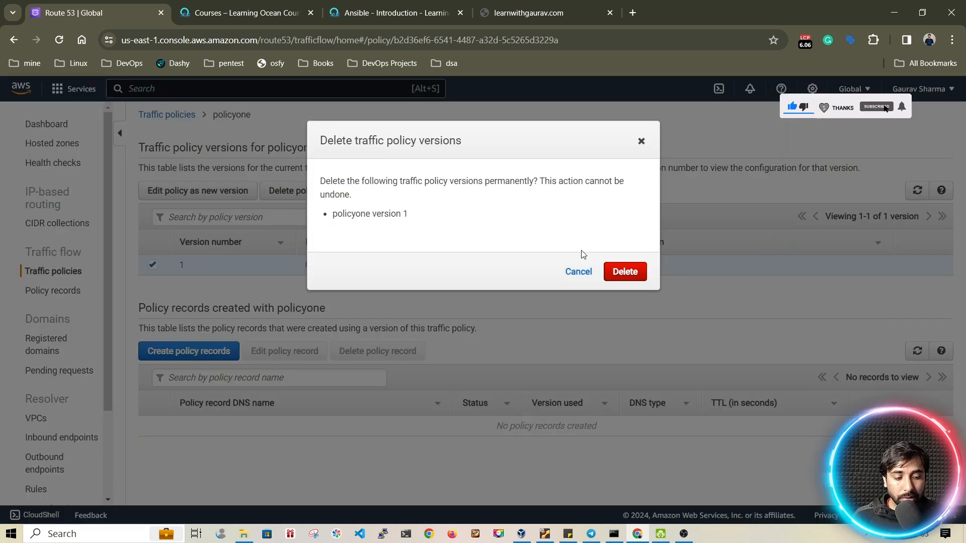
left_click(632, 272)
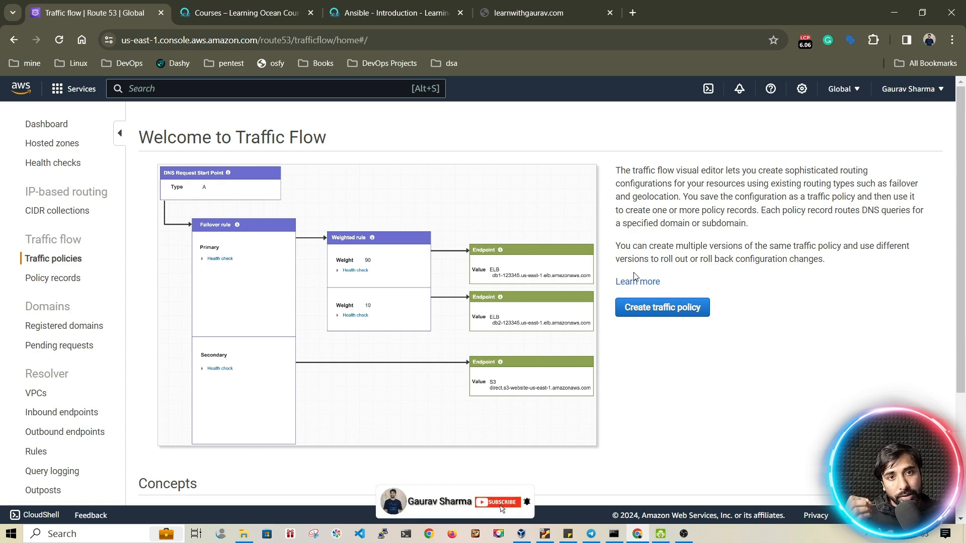
scroll(634, 276, "down", 2)
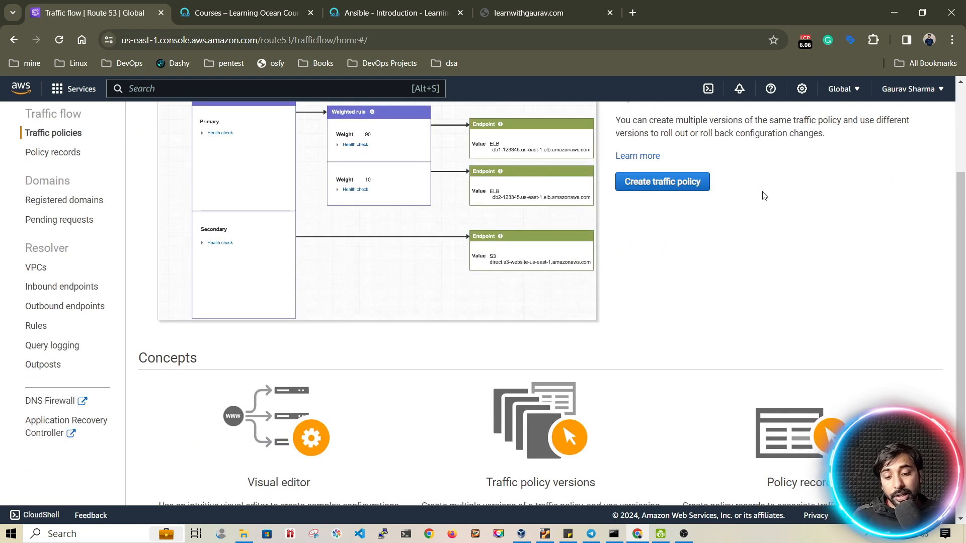
scroll(764, 195, "up", 2)
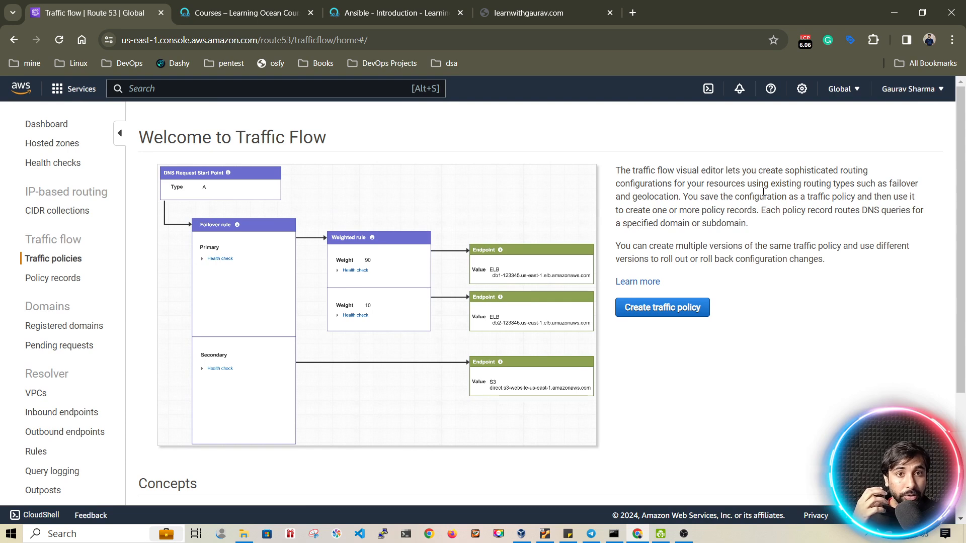